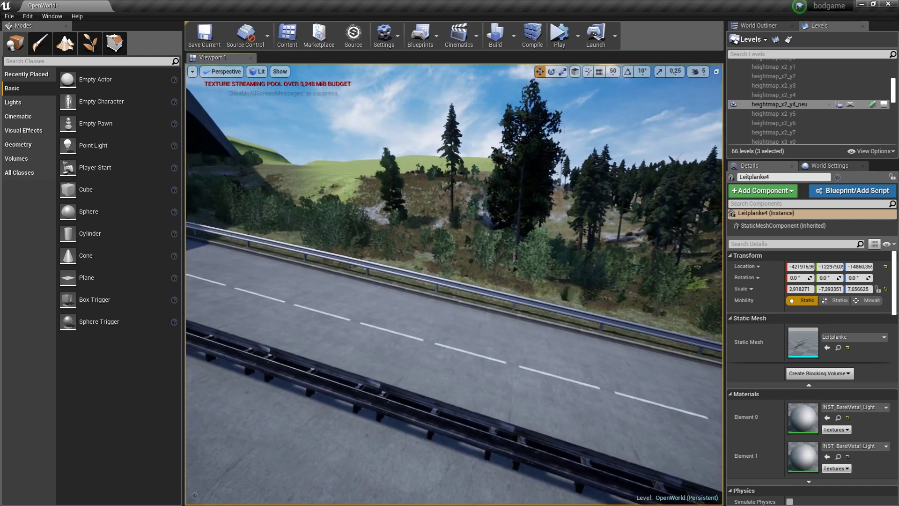
- Fly along the road to inspect the guardrail, then show Content/Selbstgemacht/Eigenkreation/Verkehr in the Content Browser
{"action": "right_click_drag", "start_coordinate": [361, 246], "coordinate": [357, 274]}
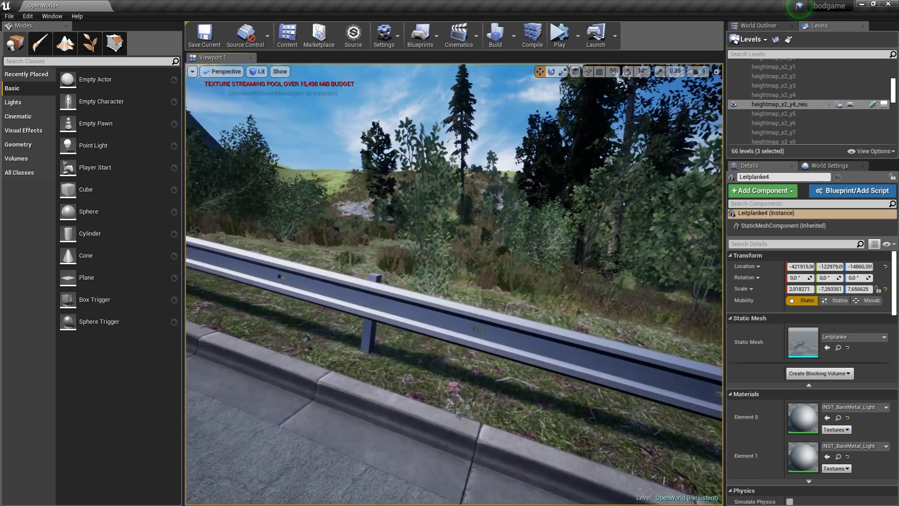
{"action": "right_click_drag", "start_coordinate": [411, 286], "coordinate": [411, 285]}
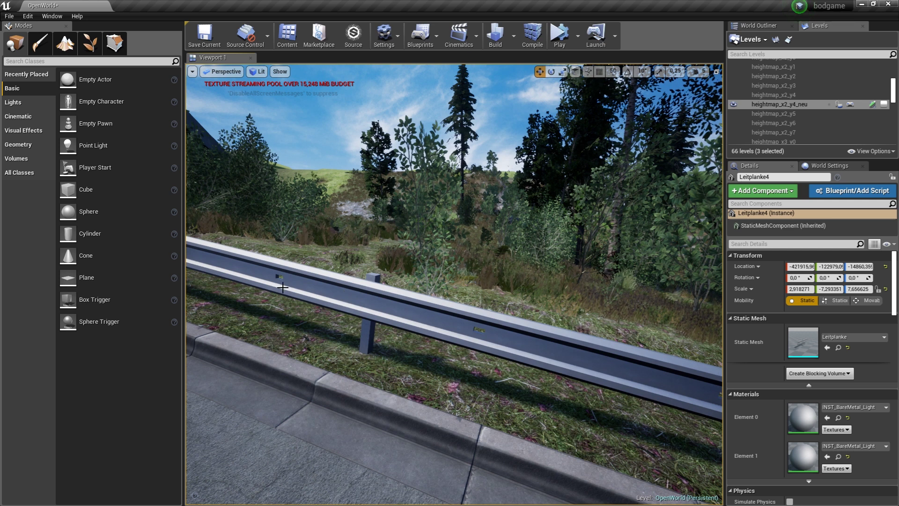
{"action": "right_click_drag", "start_coordinate": [702, 317], "coordinate": [703, 317]}
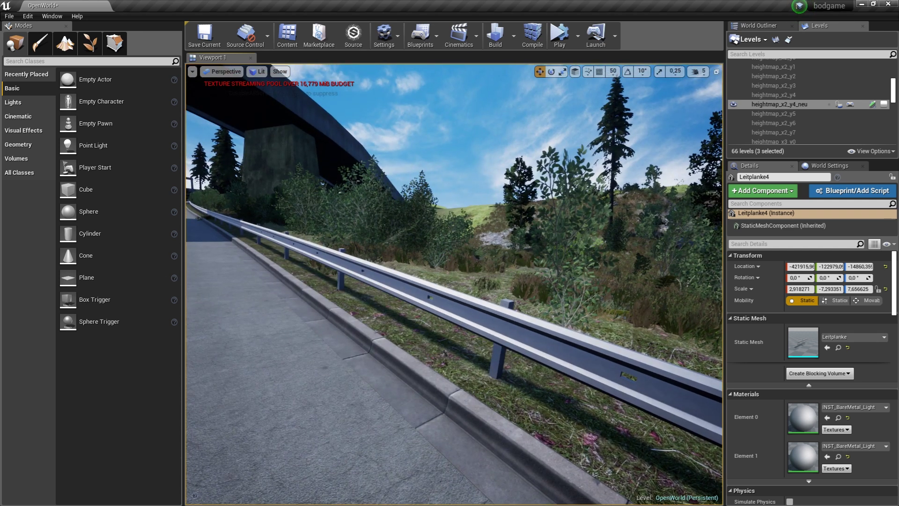
{"action": "left_click", "coordinate": [287, 36]}
{"action": "left_click_drag", "start_coordinate": [290, 229], "coordinate": [302, 93]}
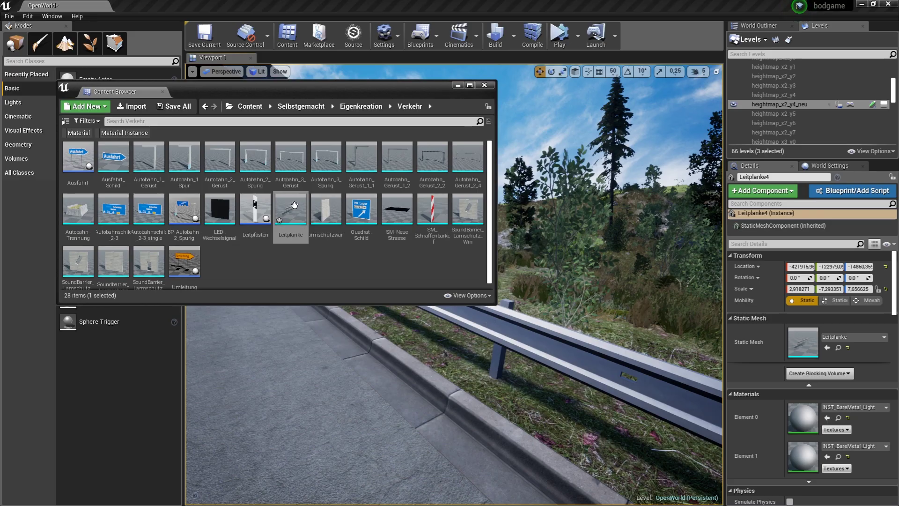
- Open Leitplanke in the Static Mesh Editor and orbit around the guardrail preview
{"action": "double_click", "coordinate": [294, 205]}
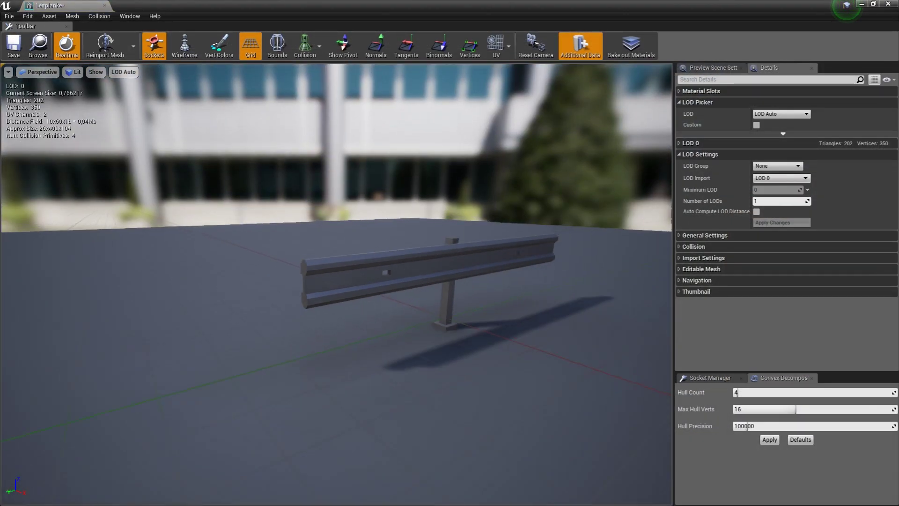
{"action": "left_click_drag", "start_coordinate": [294, 205], "coordinate": [421, 211]}
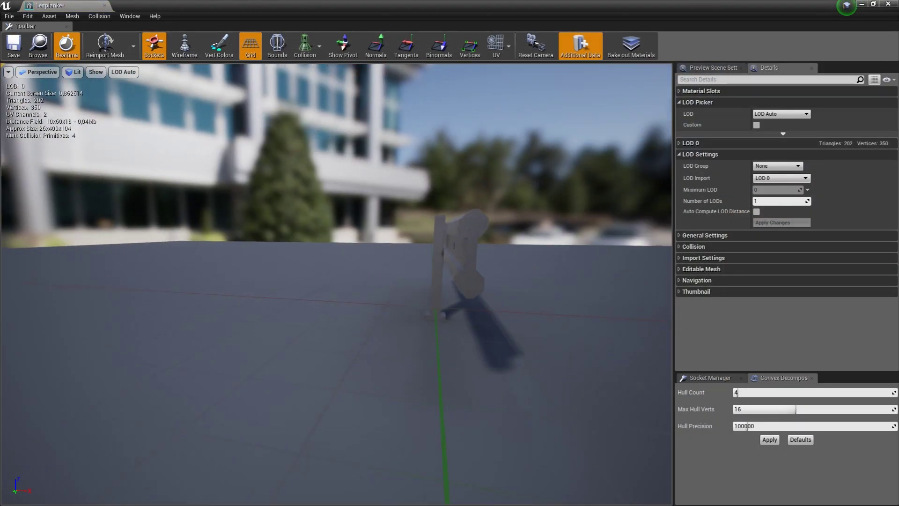
{"action": "left_click_drag", "start_coordinate": [335, 297], "coordinate": [422, 300]}
{"action": "left_click_drag", "start_coordinate": [335, 297], "coordinate": [422, 300]}
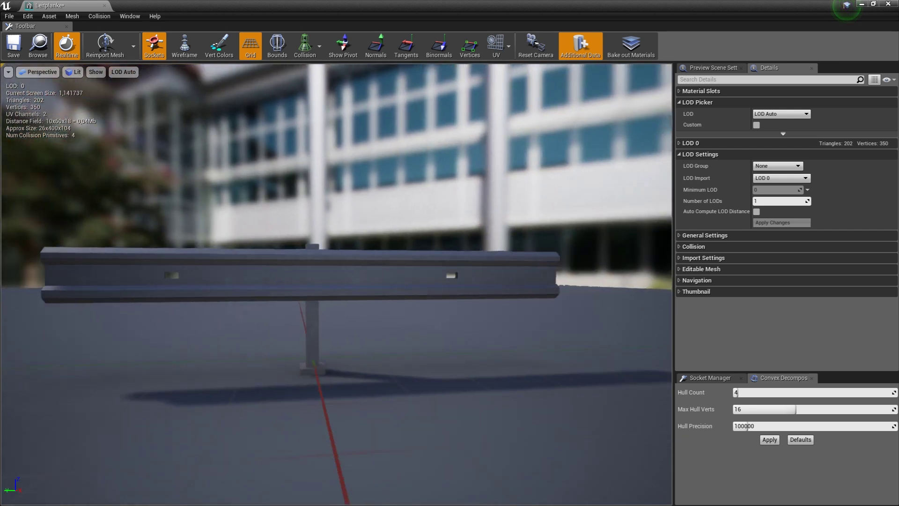
{"action": "left_click_drag", "start_coordinate": [326, 229], "coordinate": [327, 234]}
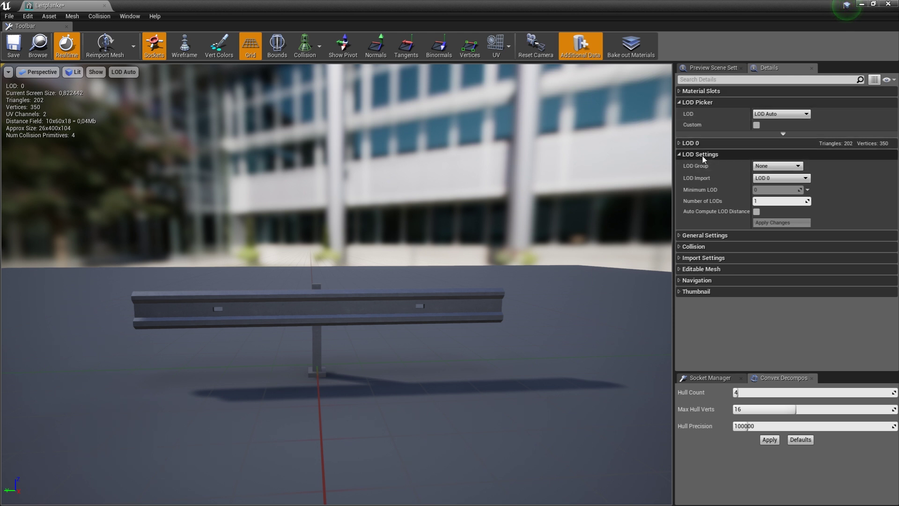
- Check the LOD Auto preview dropdown, then view the guardrail from a higher angle
{"action": "left_click", "coordinate": [122, 76]}
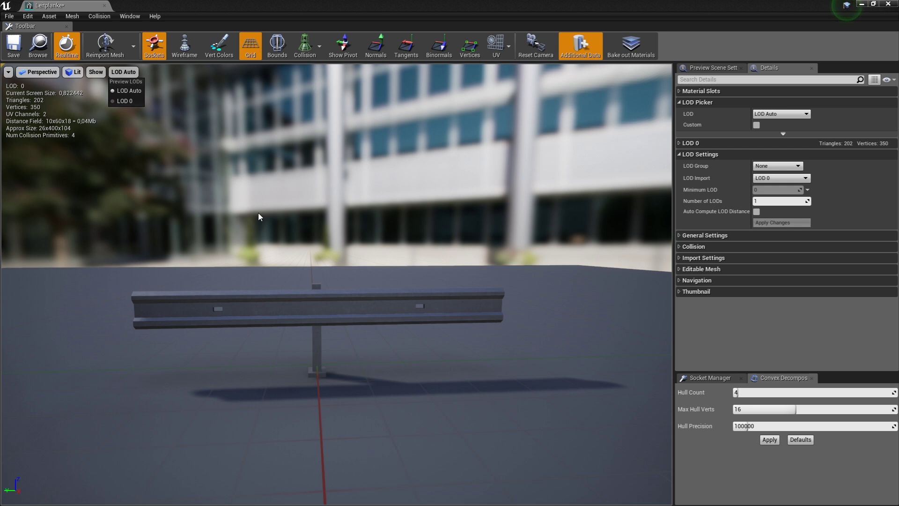
{"action": "right_click_drag", "start_coordinate": [259, 216], "coordinate": [267, 223]}
{"action": "right_click_drag", "start_coordinate": [267, 275], "coordinate": [270, 276]}
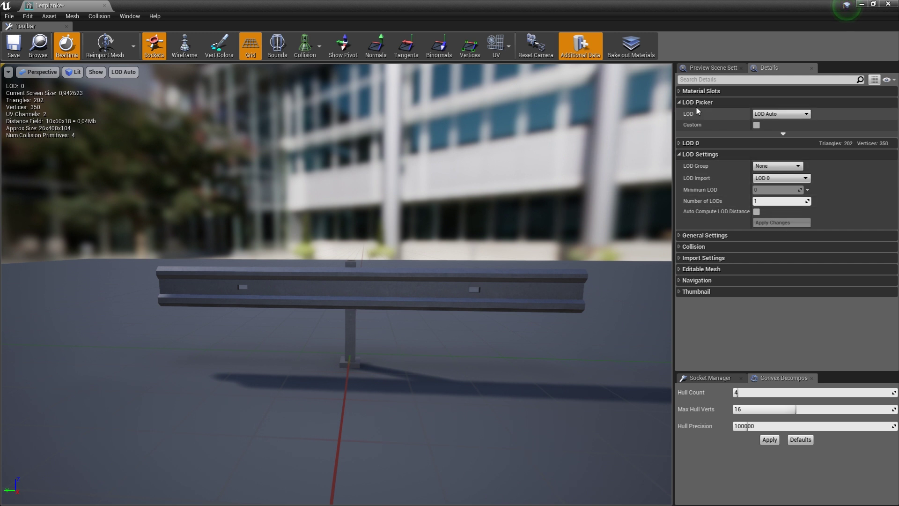
- Tick Custom LOD editing, leave Auto Compute LOD Distance unchecked, and apply 3 LODs
{"action": "left_click", "coordinate": [121, 73]}
{"action": "left_click", "coordinate": [776, 118]}
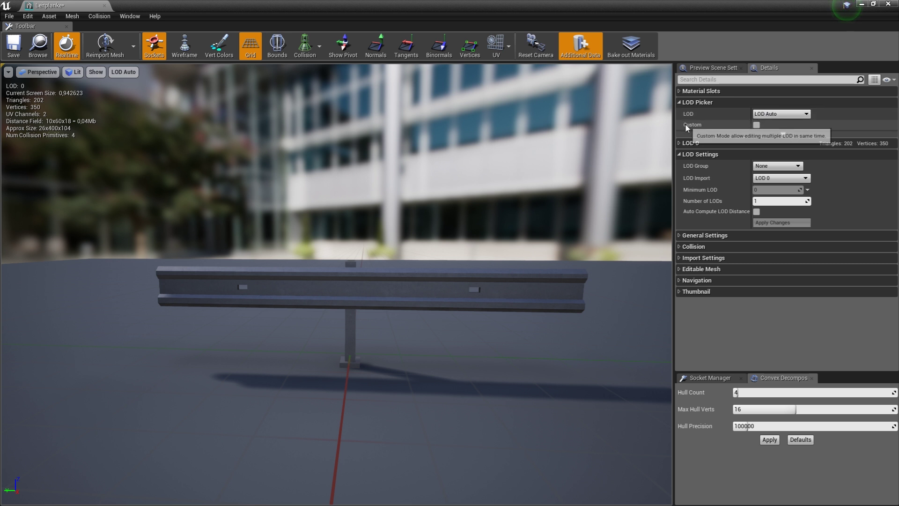
{"action": "left_click", "coordinate": [757, 125]}
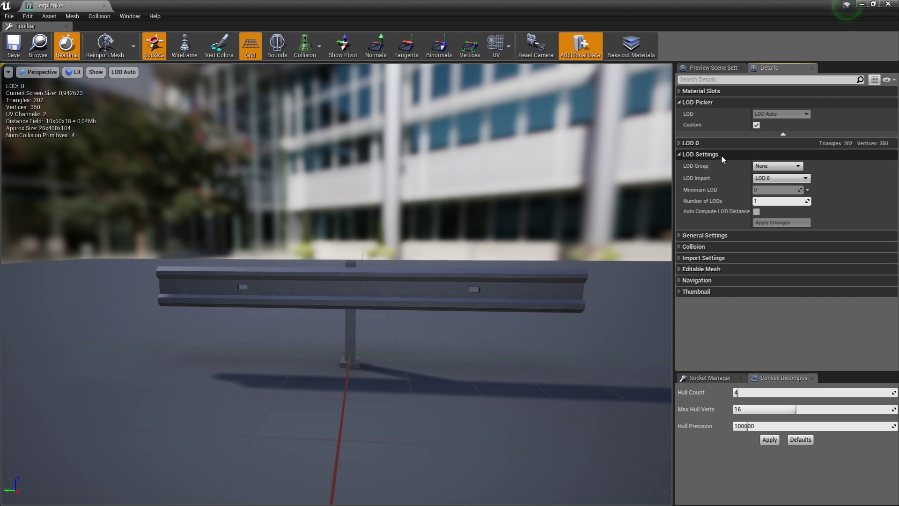
{"action": "left_click", "coordinate": [756, 211]}
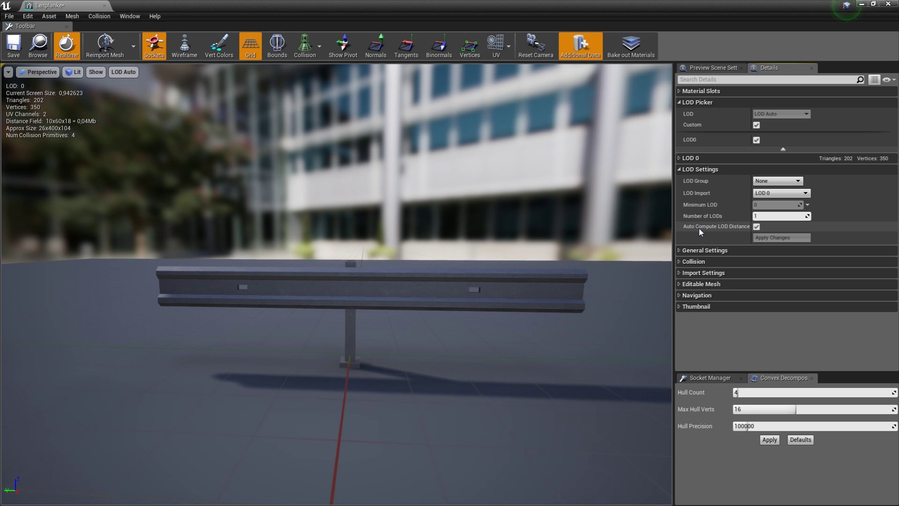
{"action": "left_click", "coordinate": [755, 228]}
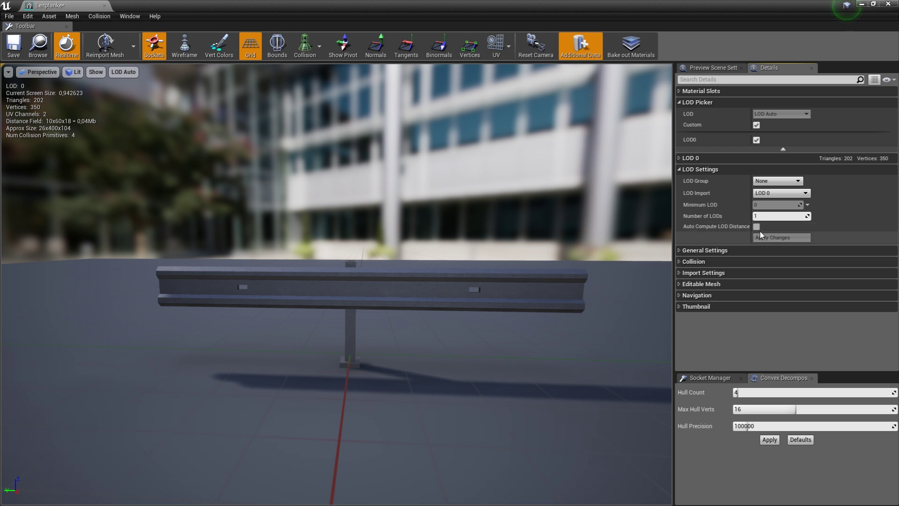
{"action": "left_click", "coordinate": [779, 216]}
{"action": "type", "text": "3"}
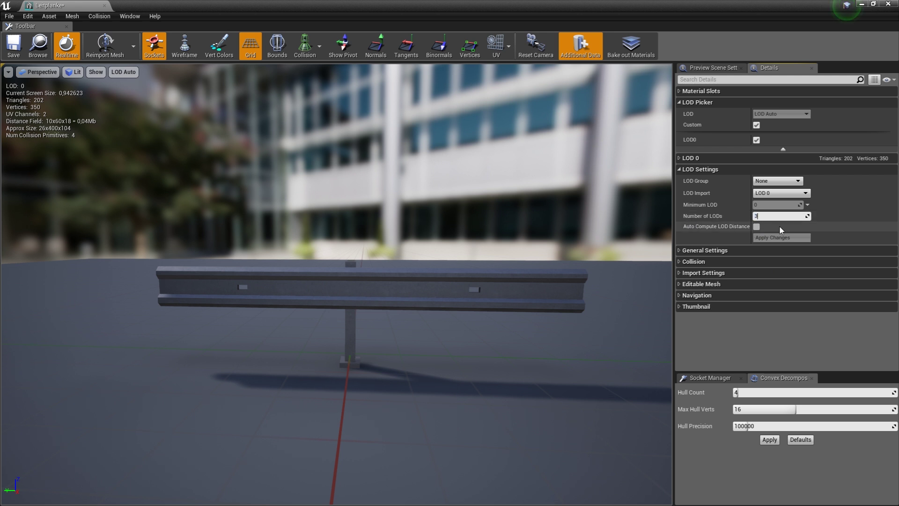
{"action": "key", "text": "Return"}
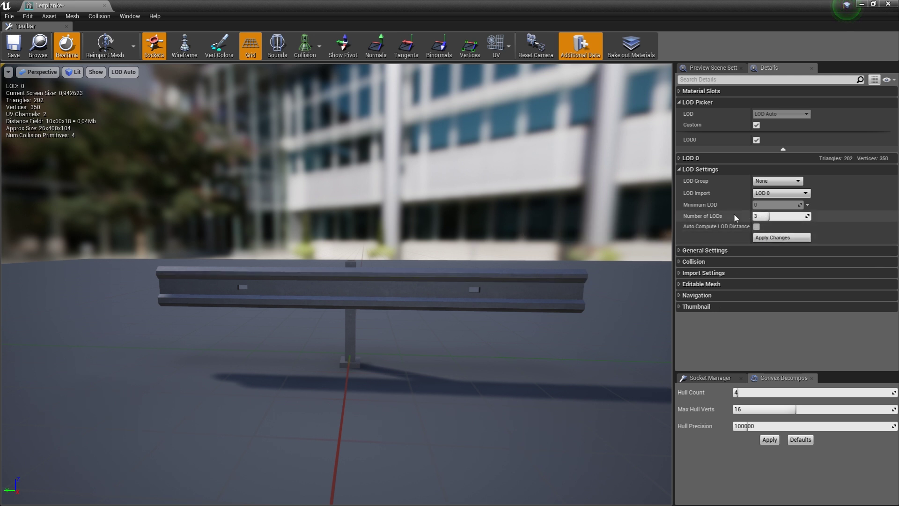
{"action": "left_click", "coordinate": [772, 238]}
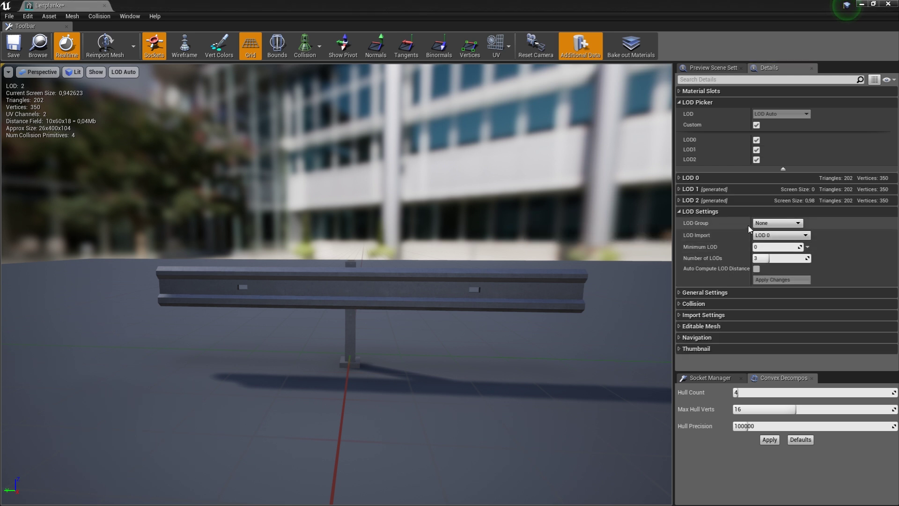
- Keep LOD Group at None, collapse LOD Settings, and expand the LOD 1 section
{"action": "left_click", "coordinate": [768, 224]}
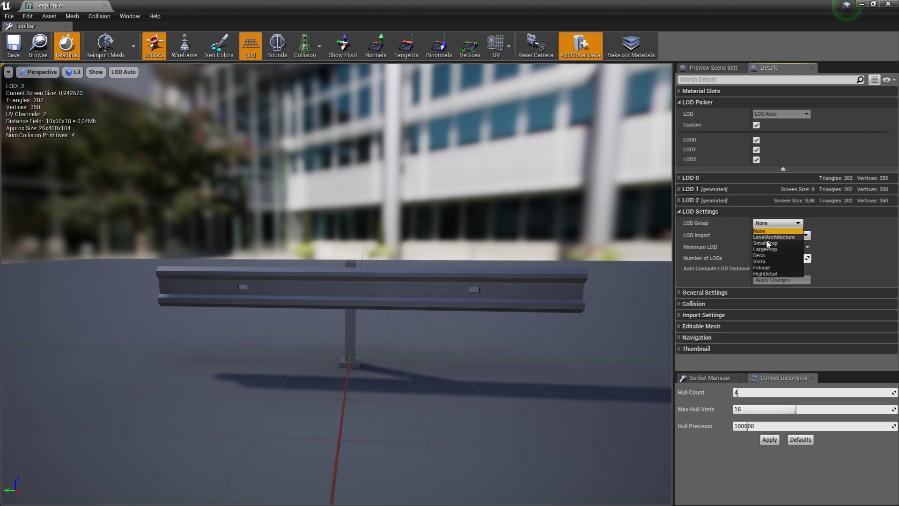
{"action": "left_click", "coordinate": [704, 234]}
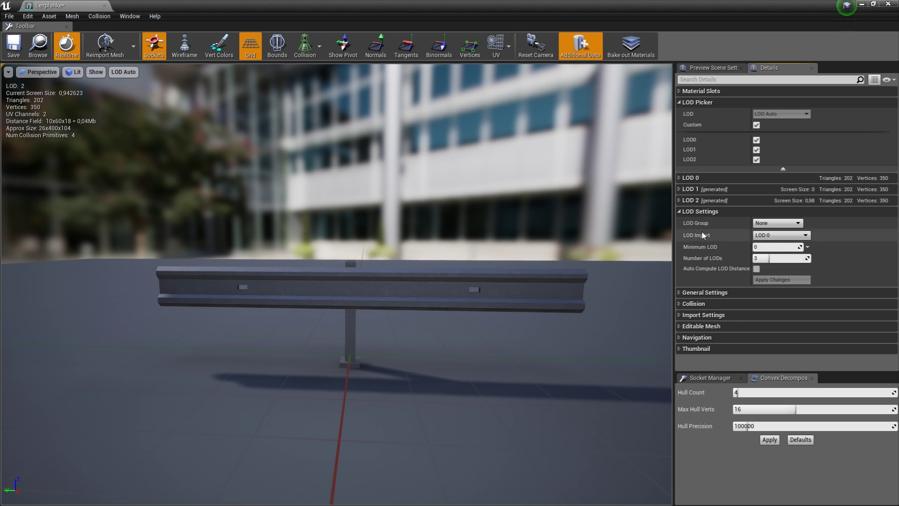
{"action": "left_click", "coordinate": [682, 213]}
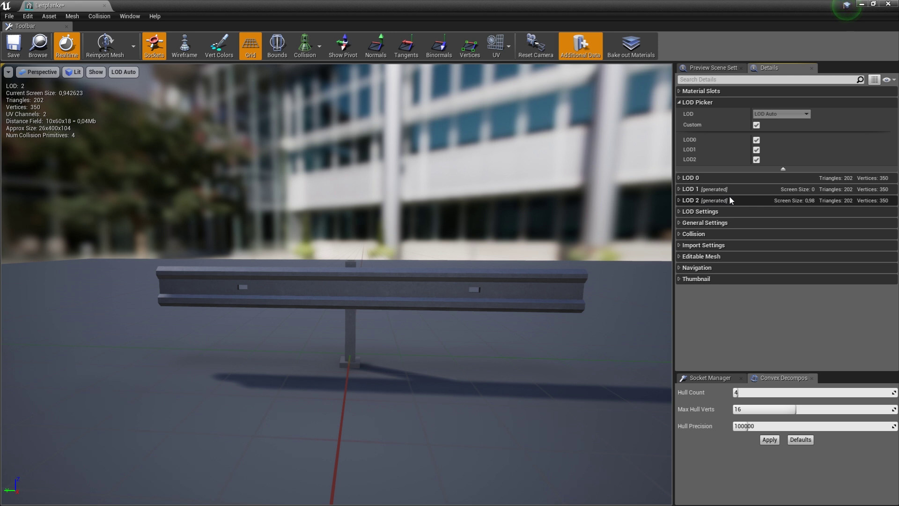
{"action": "left_click", "coordinate": [680, 191]}
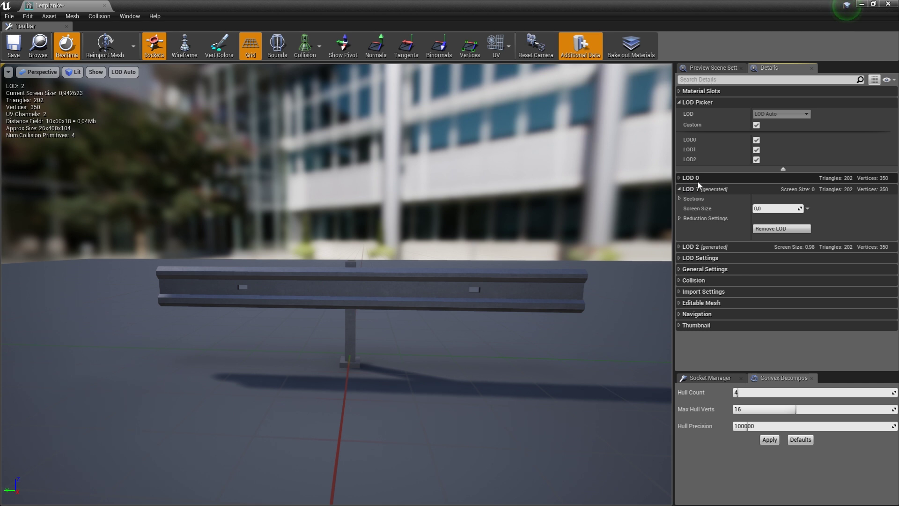
{"action": "mouse_move", "coordinate": [421, 281]}
{"action": "right_mouse_down"}
{"action": "mouse_move", "coordinate": [356, 262]}
{"action": "mouse_move", "coordinate": [337, 281]}
{"action": "mouse_move", "coordinate": [337, 263]}
{"action": "mouse_move", "coordinate": [374, 243]}
{"action": "right_mouse_up"}
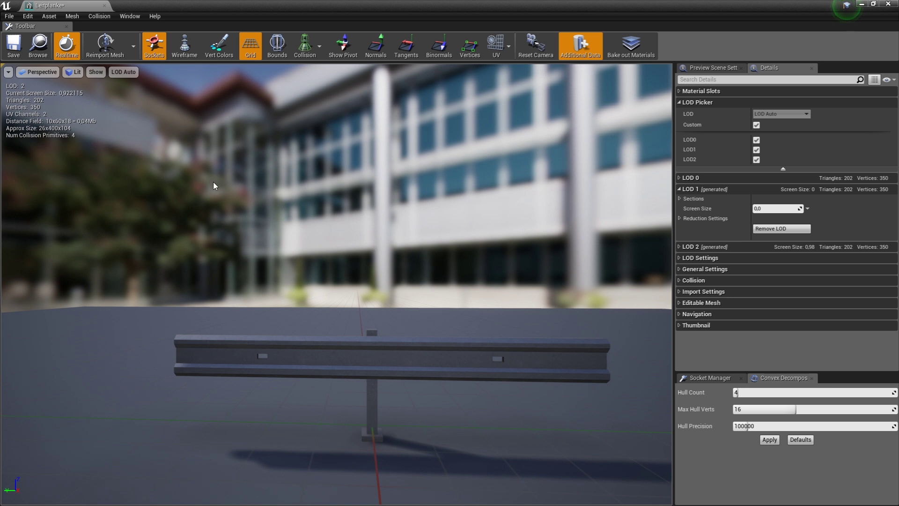
- Pull the preview camera back and set the LOD 1 screen size to 0.1255
{"action": "left_click_drag", "start_coordinate": [32, 103], "coordinate": [32, 225]}
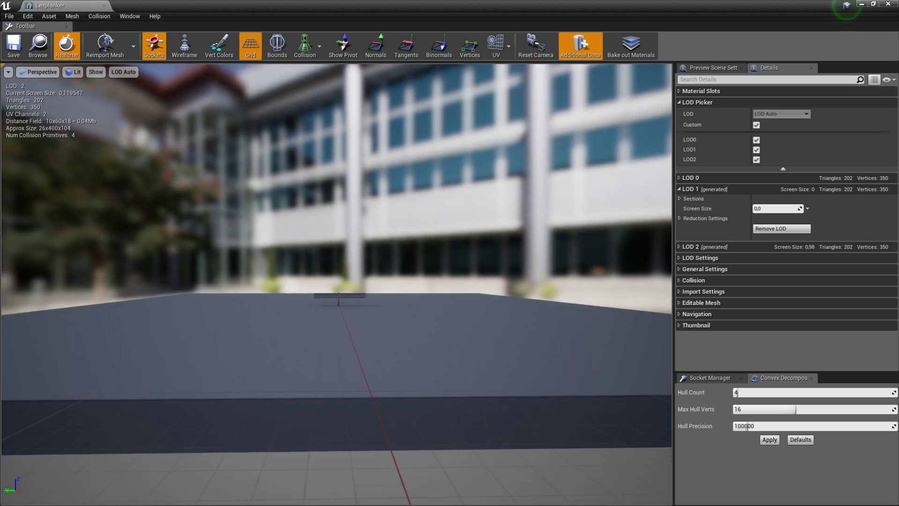
{"action": "left_click_drag", "start_coordinate": [269, 323], "coordinate": [269, 338]}
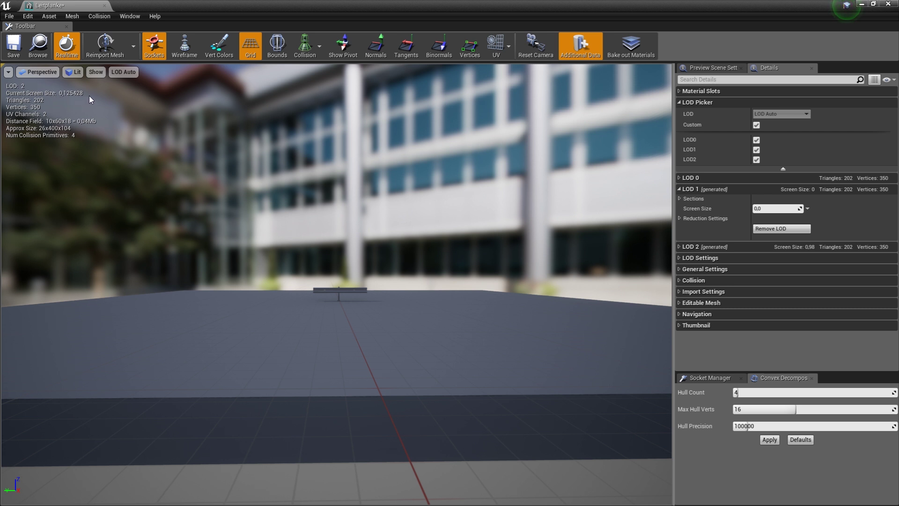
{"action": "left_click", "coordinate": [773, 208]}
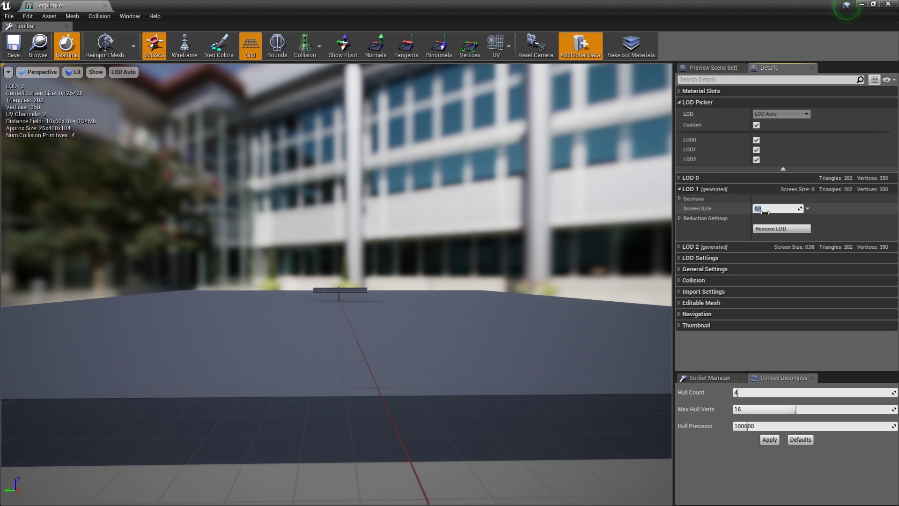
{"action": "type", "text": "0."}
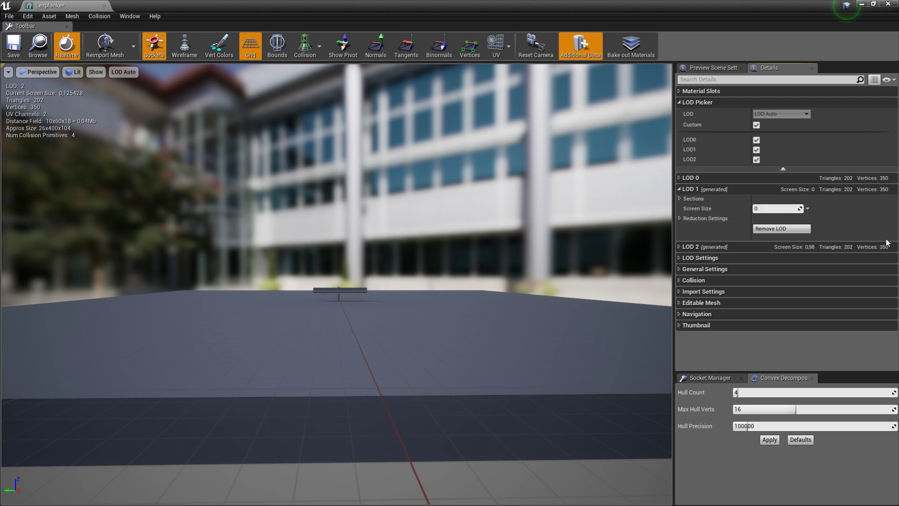
{"action": "type", "text": "1255"}
{"action": "key", "text": "Return"}
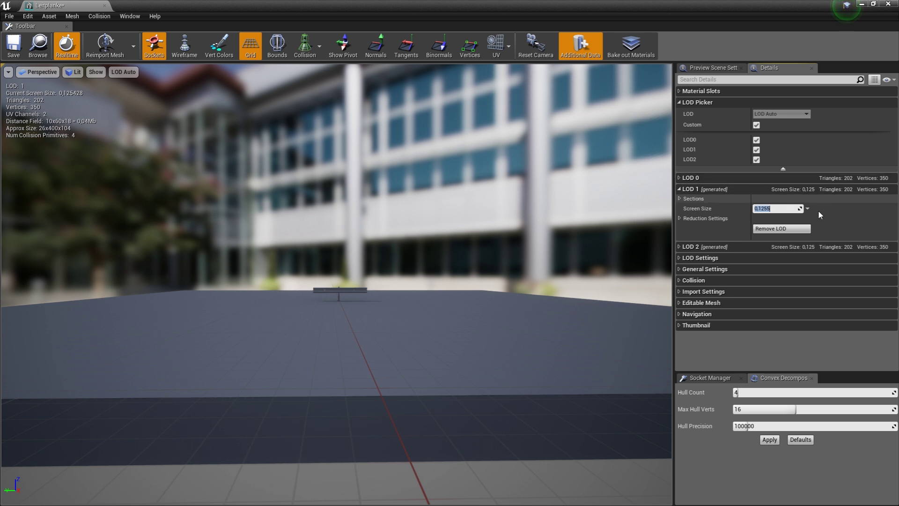
- Set LOD 1 reduction to 50% triangles with Low silhouette, texture and shading preservation
{"action": "left_click", "coordinate": [681, 219]}
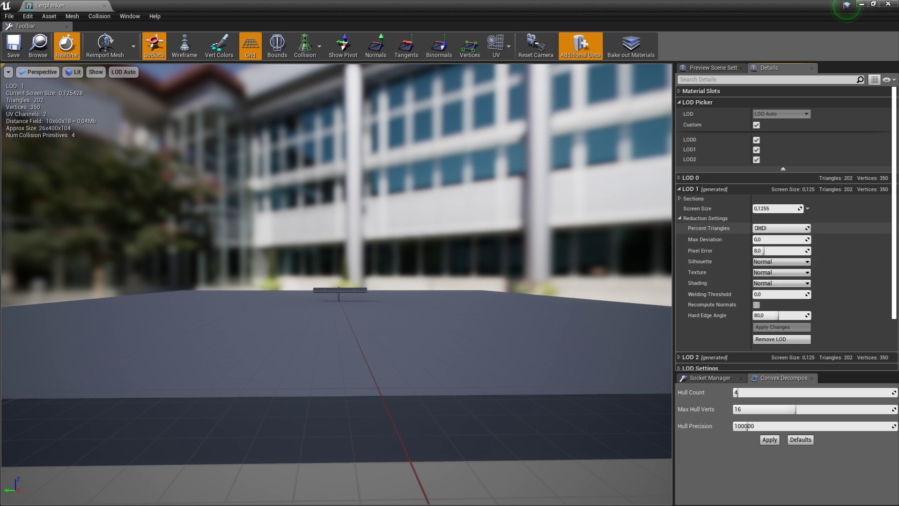
{"action": "left_click", "coordinate": [780, 228]}
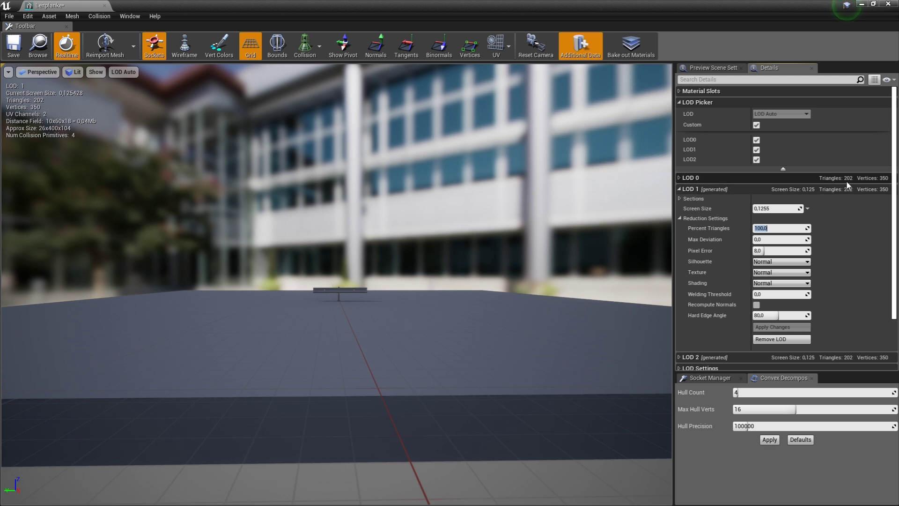
{"action": "type", "text": "05"}
{"action": "key", "text": "Return"}
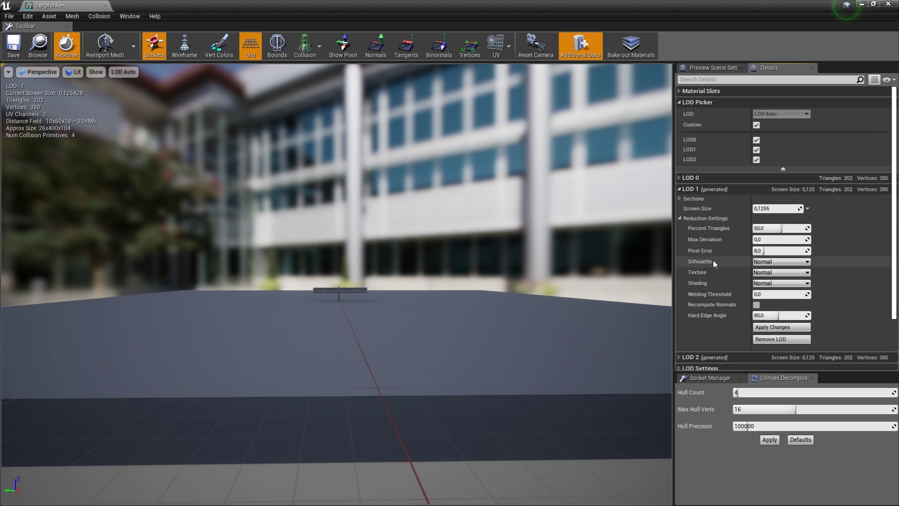
{"action": "left_click", "coordinate": [764, 261]}
{"action": "left_click", "coordinate": [763, 283]}
{"action": "left_click", "coordinate": [764, 272]}
{"action": "left_click", "coordinate": [762, 293]}
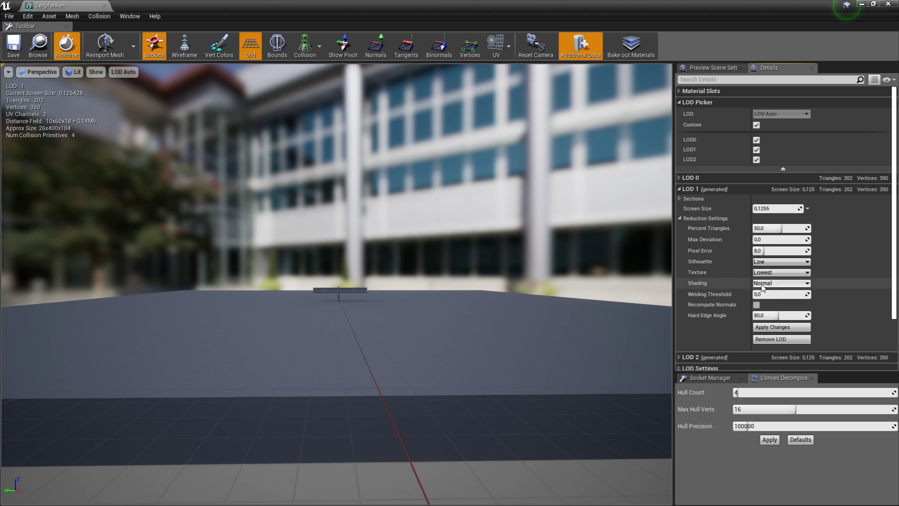
{"action": "left_click", "coordinate": [763, 272]}
{"action": "left_click", "coordinate": [762, 291]}
{"action": "left_click", "coordinate": [764, 283]}
{"action": "left_click", "coordinate": [763, 303]}
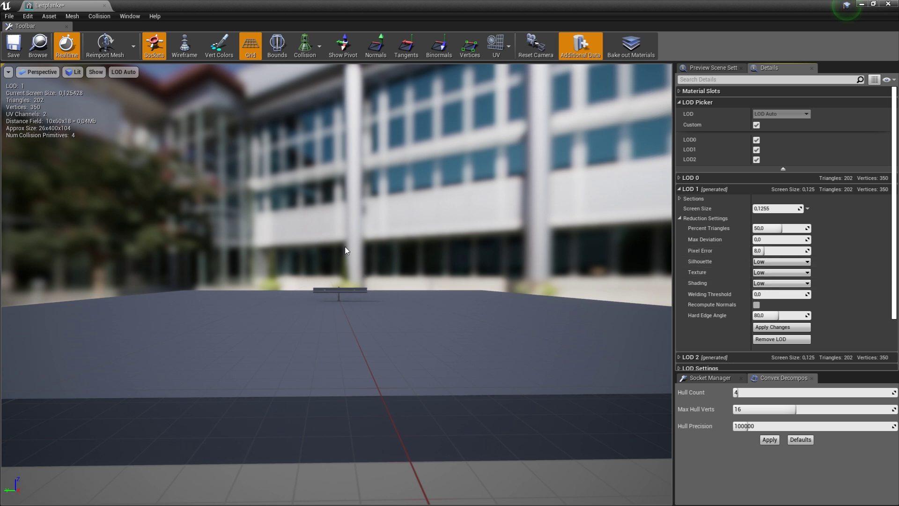
- Apply the reduction so LOD 1 drops to 101 triangles, then collapse LOD 1
{"action": "left_click", "coordinate": [776, 328]}
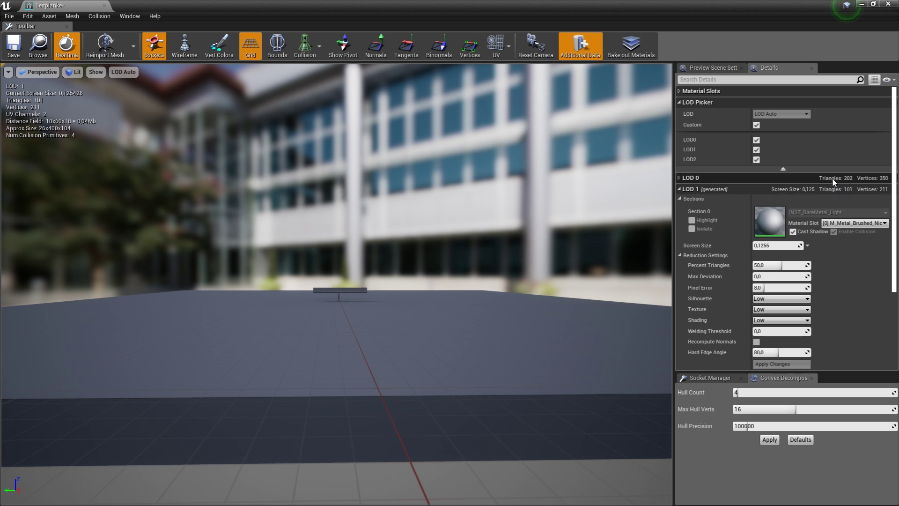
{"action": "mouse_move", "coordinate": [422, 234]}
{"action": "left_mouse_down"}
{"action": "mouse_move", "coordinate": [374, 253]}
{"action": "mouse_move", "coordinate": [374, 225]}
{"action": "mouse_move", "coordinate": [375, 281]}
{"action": "left_mouse_up"}
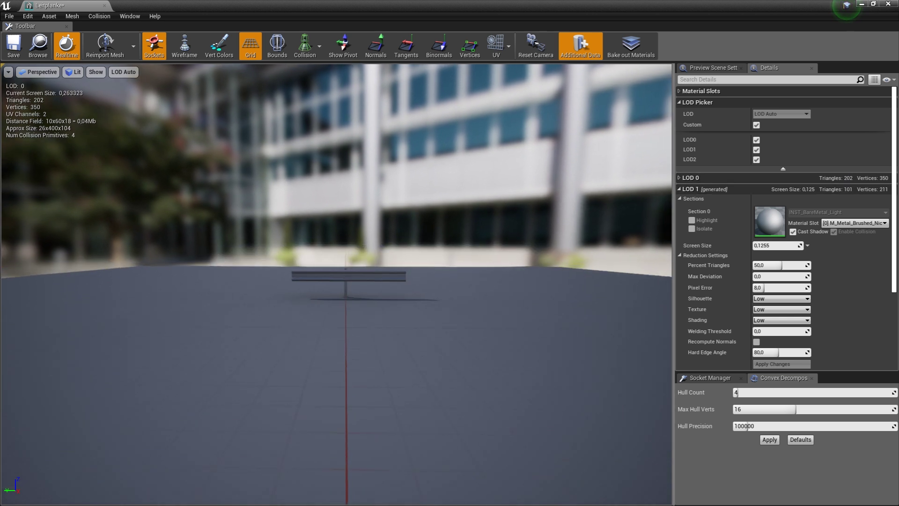
{"action": "left_click_drag", "start_coordinate": [588, 184], "coordinate": [588, 169]}
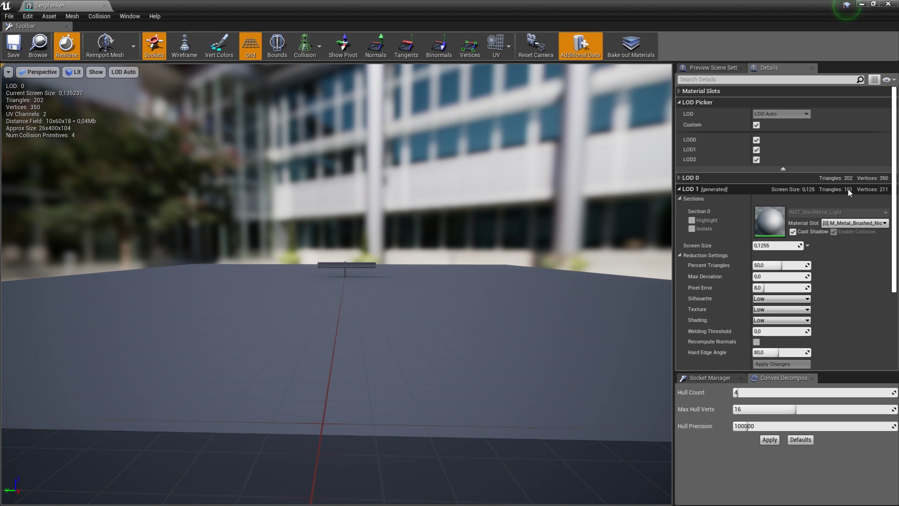
{"action": "left_click", "coordinate": [680, 189]}
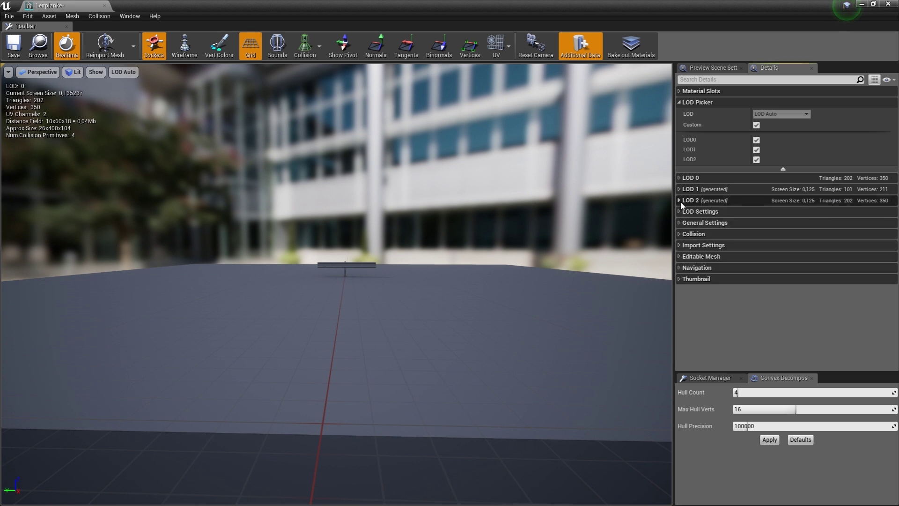
- Expand LOD 2 and set its screen size to 0.031
{"action": "left_click", "coordinate": [679, 201]}
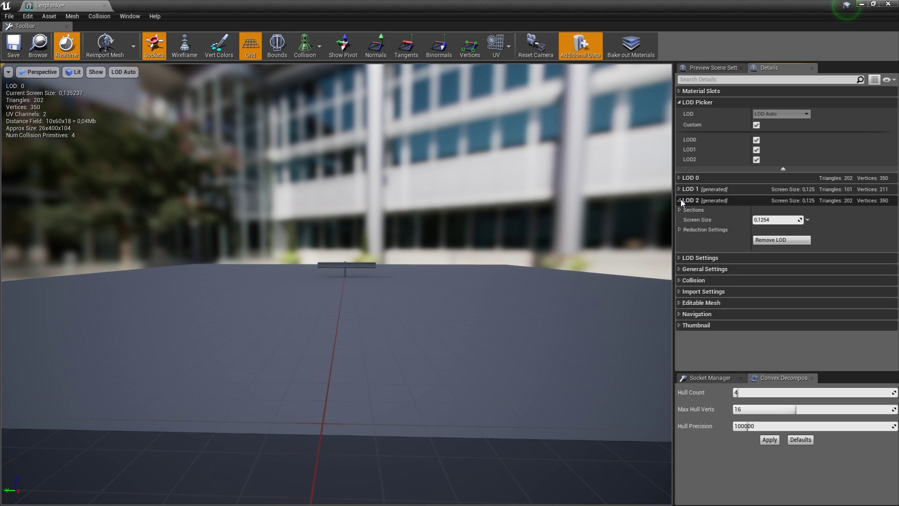
{"action": "mouse_move", "coordinate": [413, 212]}
{"action": "right_mouse_down"}
{"action": "mouse_move", "coordinate": [414, 272]}
{"action": "mouse_move", "coordinate": [413, 263]}
{"action": "right_mouse_up"}
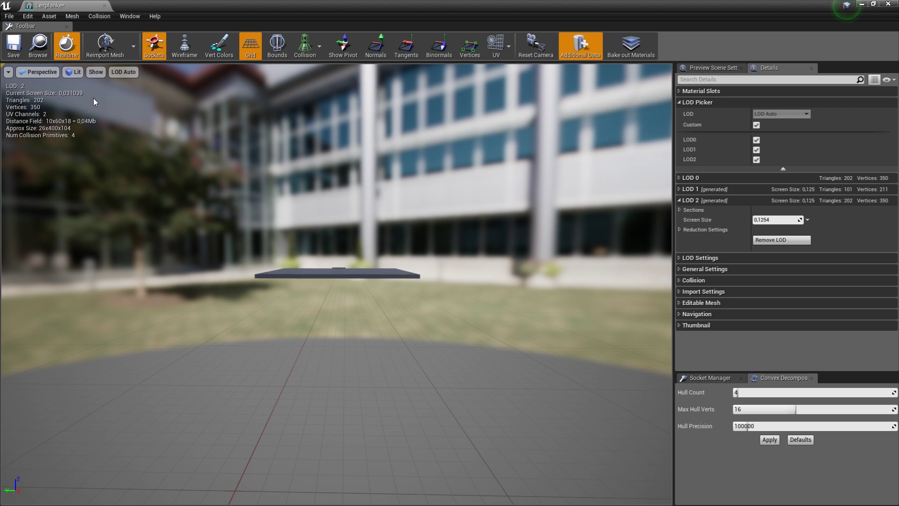
{"action": "left_click", "coordinate": [782, 221]}
{"action": "type", "text": "0."}
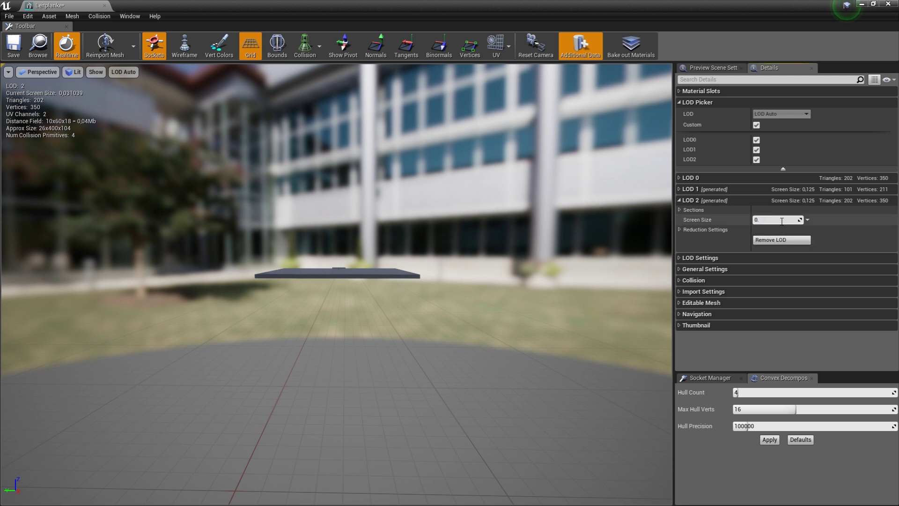
{"action": "type", "text": "031"}
{"action": "key", "text": "Return"}
- Set LOD 2 reduction to 20% triangles with silhouette, texture and shading preservation Off
{"action": "left_click", "coordinate": [680, 230]}
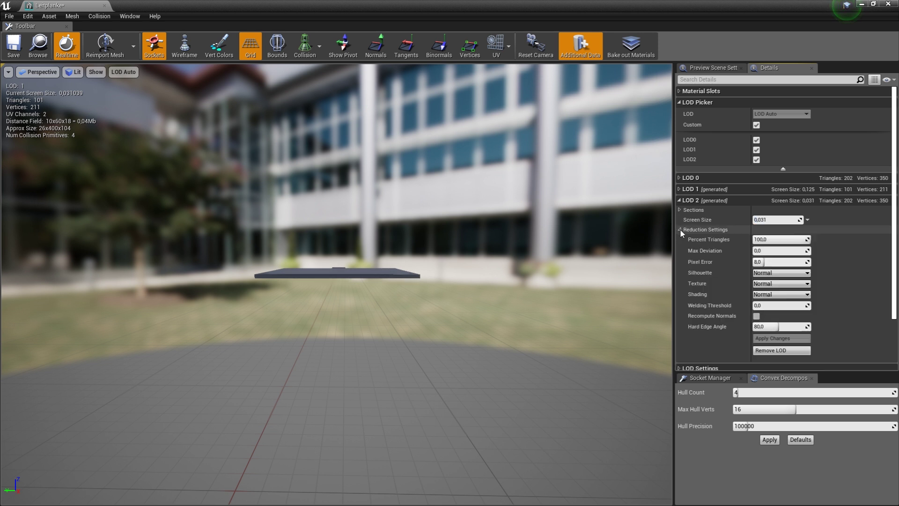
{"action": "left_click", "coordinate": [790, 240]}
{"action": "type", "text": "20"}
{"action": "key", "text": "Return"}
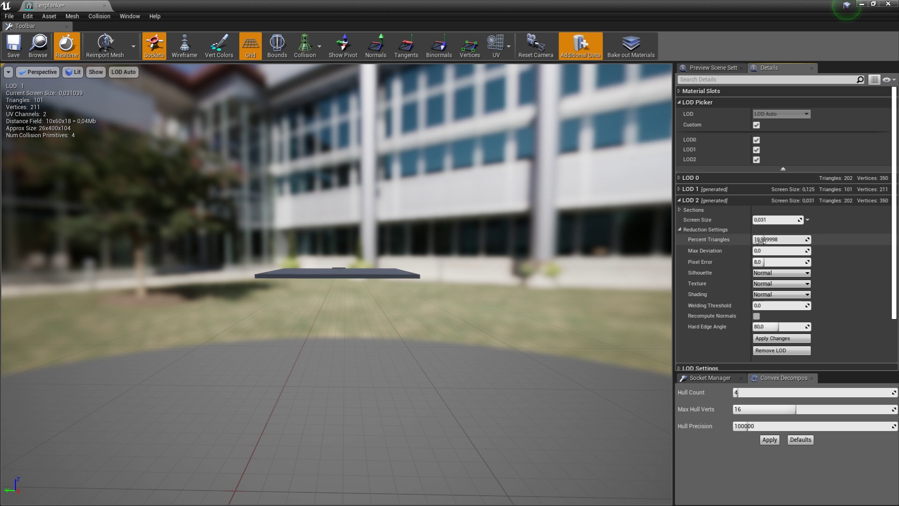
{"action": "left_click", "coordinate": [775, 277]}
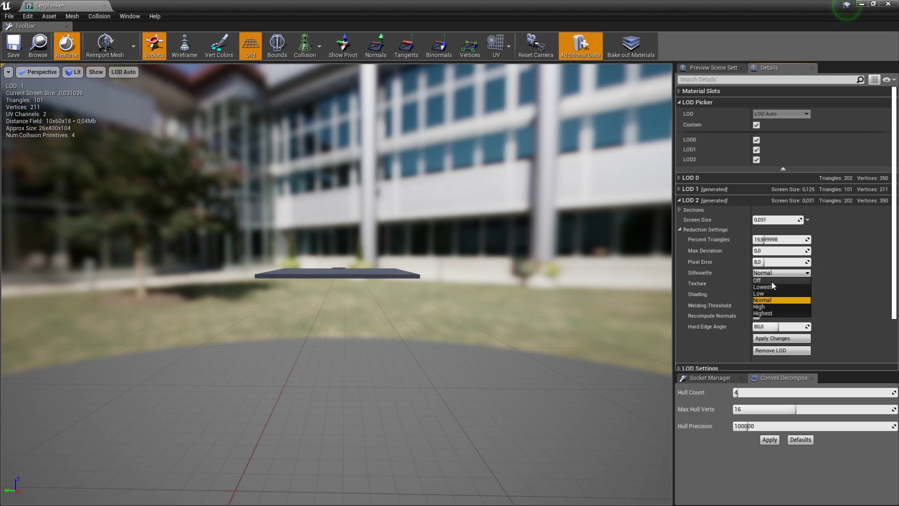
{"action": "left_click", "coordinate": [772, 280]}
{"action": "left_click", "coordinate": [770, 284]}
{"action": "left_click", "coordinate": [761, 291]}
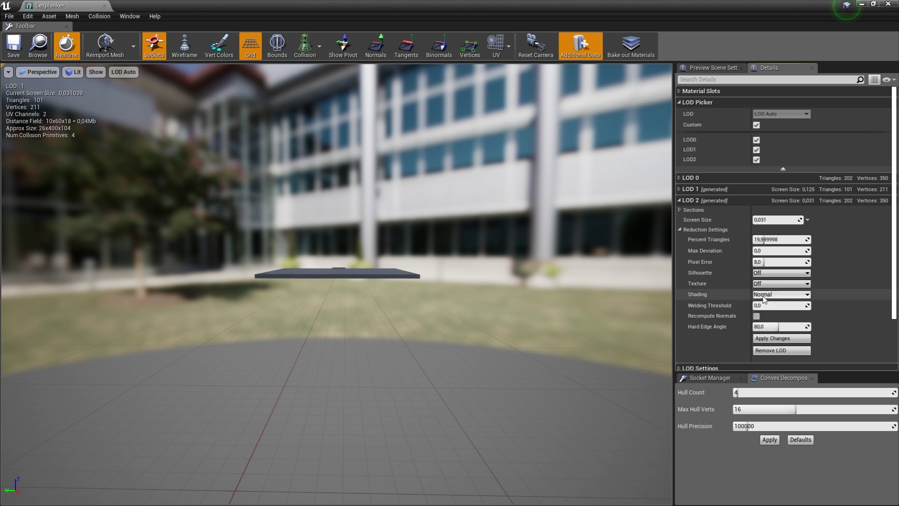
{"action": "left_click", "coordinate": [778, 294]}
{"action": "left_click", "coordinate": [764, 302]}
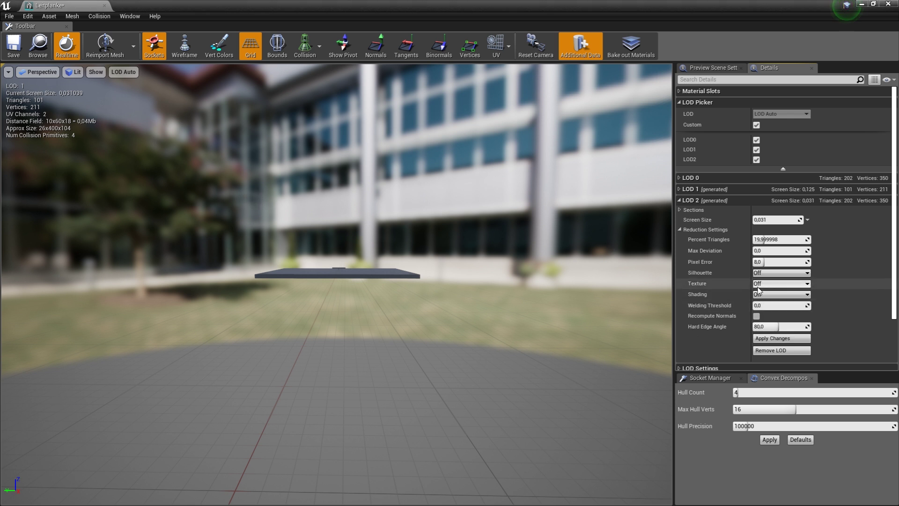
- Apply the LOD 2 reduction (39 triangles), save Leitplanke, and collapse LOD 2
{"action": "left_click", "coordinate": [20, 44]}
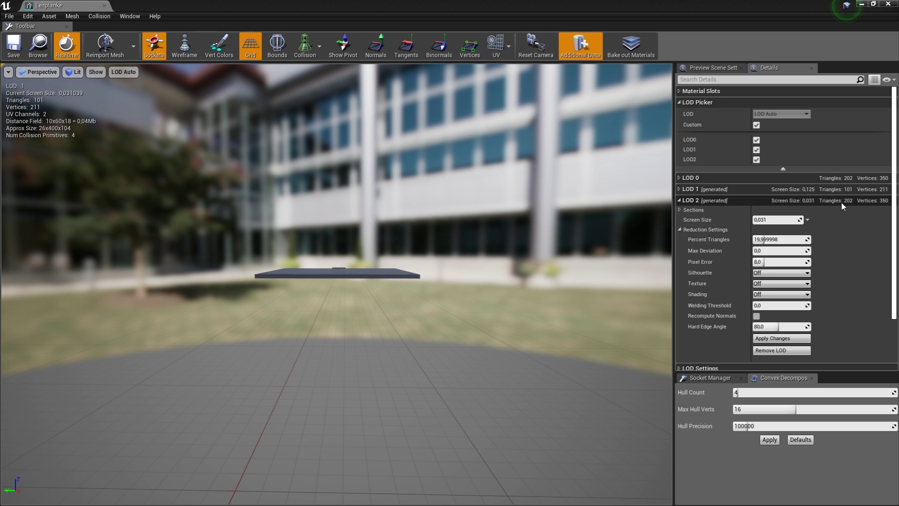
{"action": "left_click", "coordinate": [782, 338]}
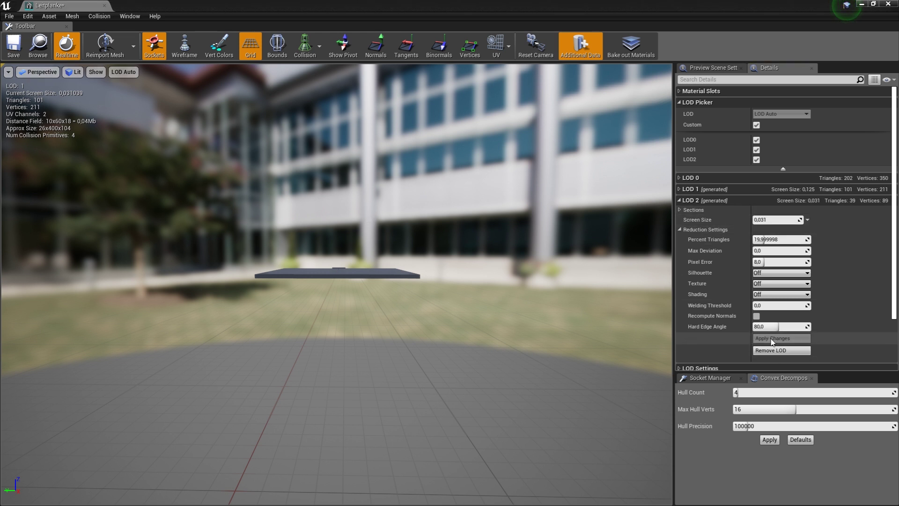
{"action": "left_click", "coordinate": [17, 43]}
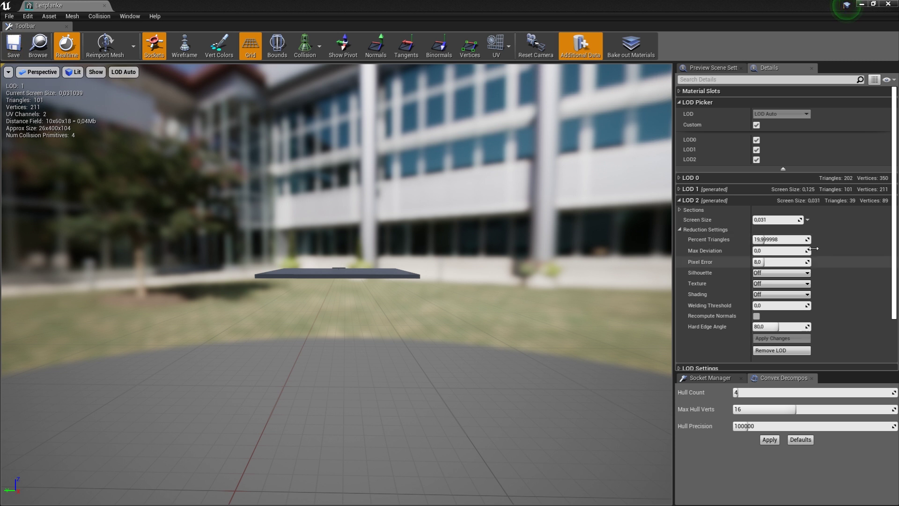
{"action": "left_click", "coordinate": [680, 201]}
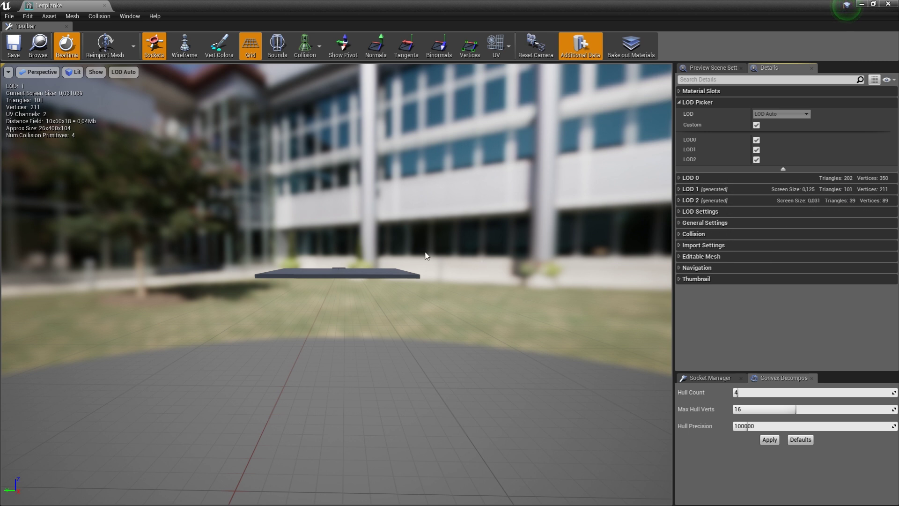
- Zoom the camera in and out to watch the guardrail switch between LOD 0, 1 and 2
{"action": "left_click_drag", "start_coordinate": [426, 254], "coordinate": [426, 290]}
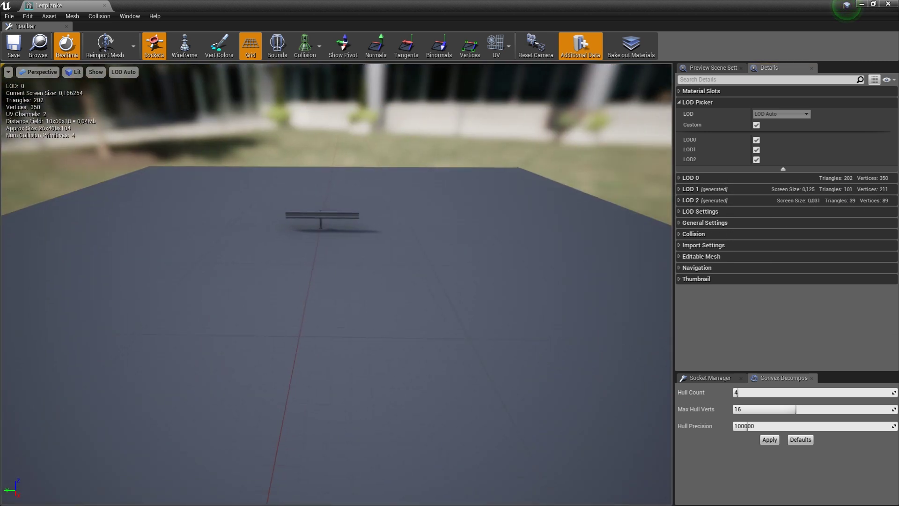
{"action": "left_click_drag", "start_coordinate": [306, 195], "coordinate": [306, 196]}
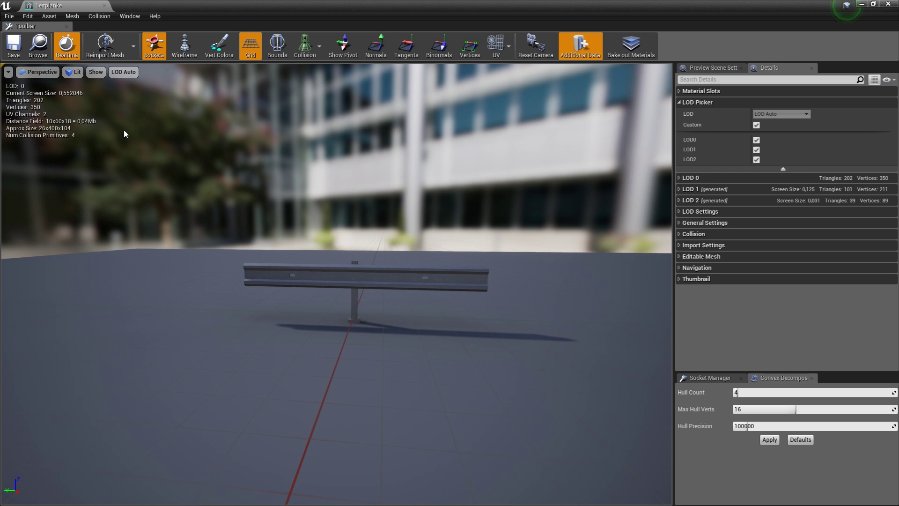
{"action": "left_click_drag", "start_coordinate": [333, 187], "coordinate": [333, 186]}
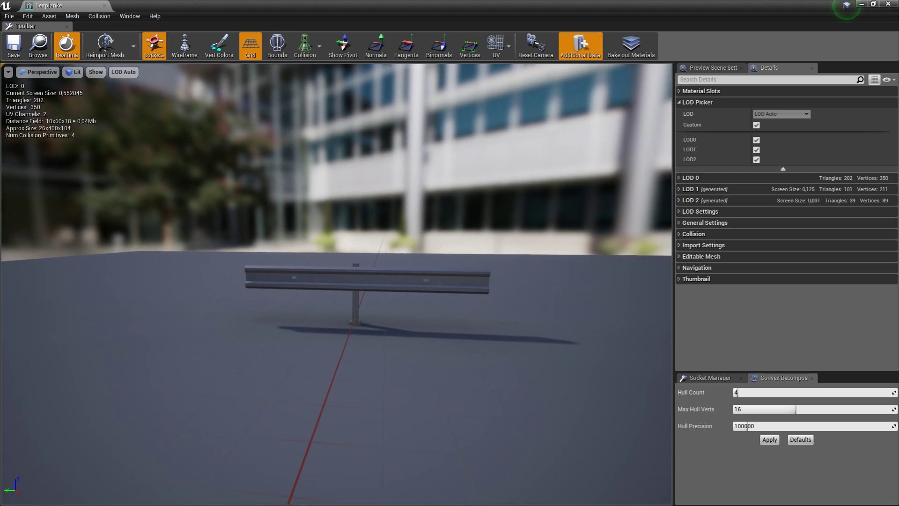
{"action": "left_click_drag", "start_coordinate": [22, 89], "coordinate": [22, 89]}
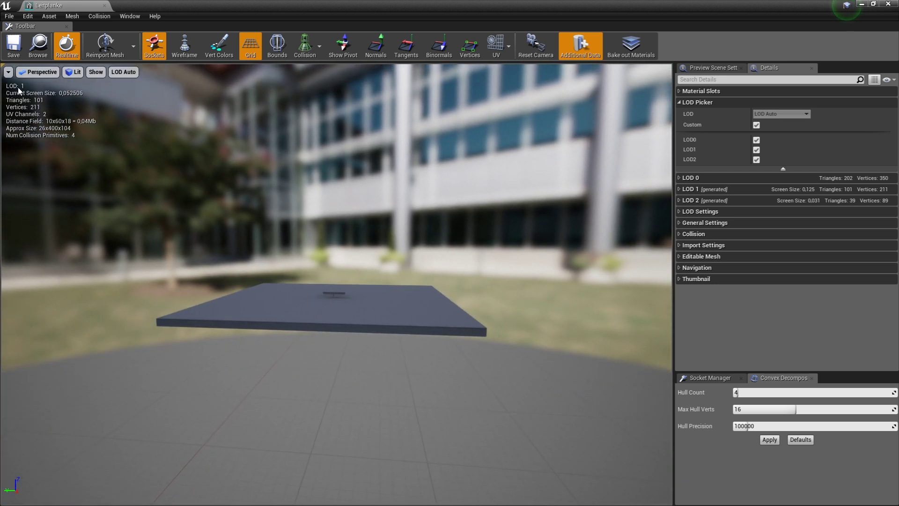
{"action": "left_click_drag", "start_coordinate": [219, 156], "coordinate": [219, 156]}
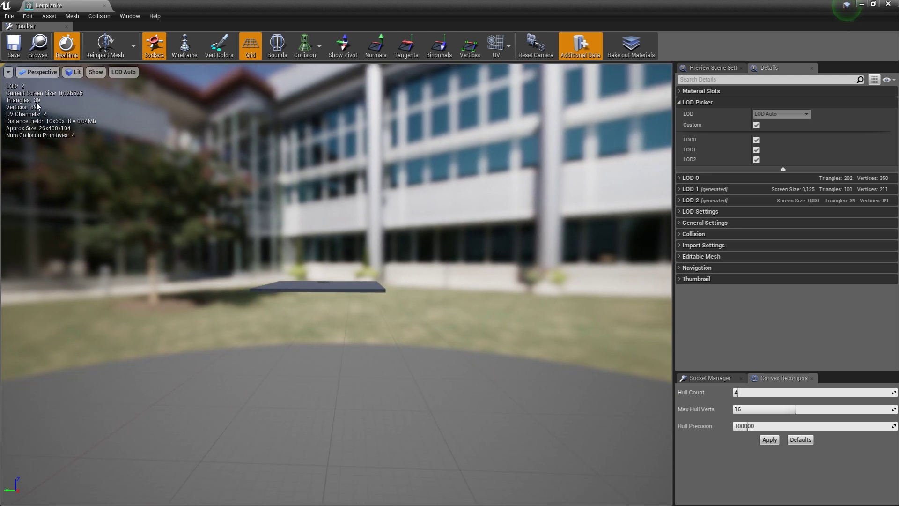
{"action": "left_click_drag", "start_coordinate": [339, 217], "coordinate": [340, 217]}
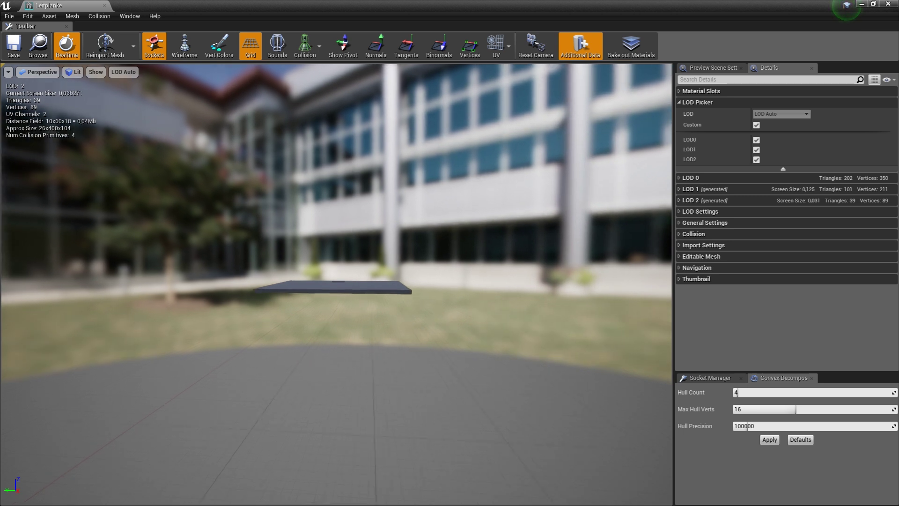
{"action": "left_click_drag", "start_coordinate": [196, 115], "coordinate": [196, 116]}
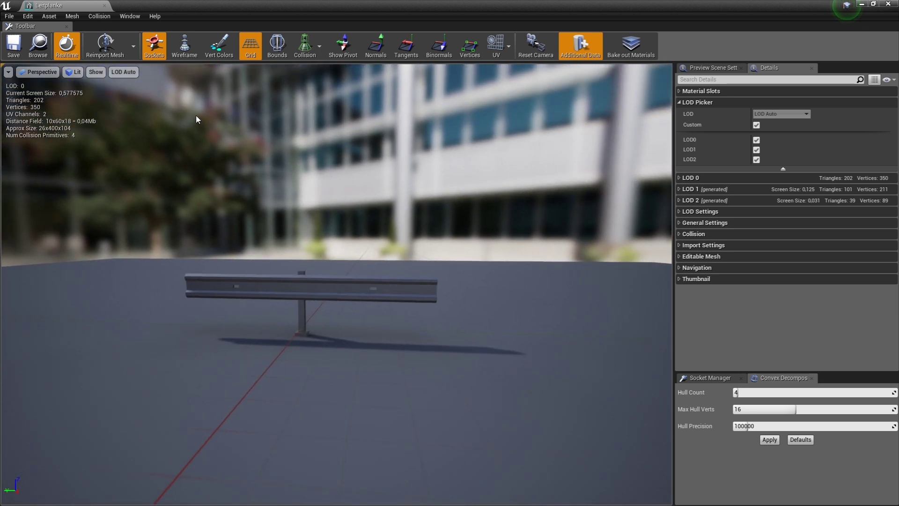
- Force the preview to LOD 0, then LOD 1, then LOD 2 to compare them
{"action": "left_click", "coordinate": [117, 75]}
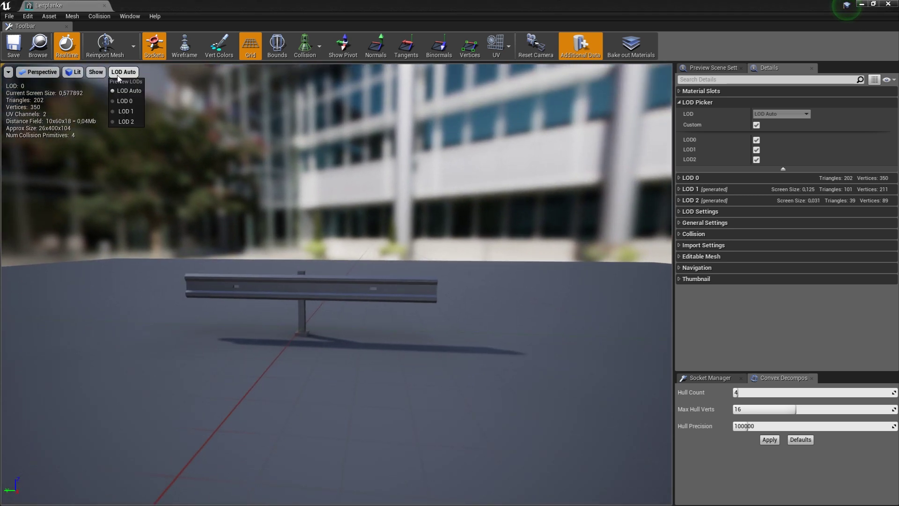
{"action": "left_click", "coordinate": [125, 100]}
{"action": "left_click_drag", "start_coordinate": [317, 172], "coordinate": [316, 173]}
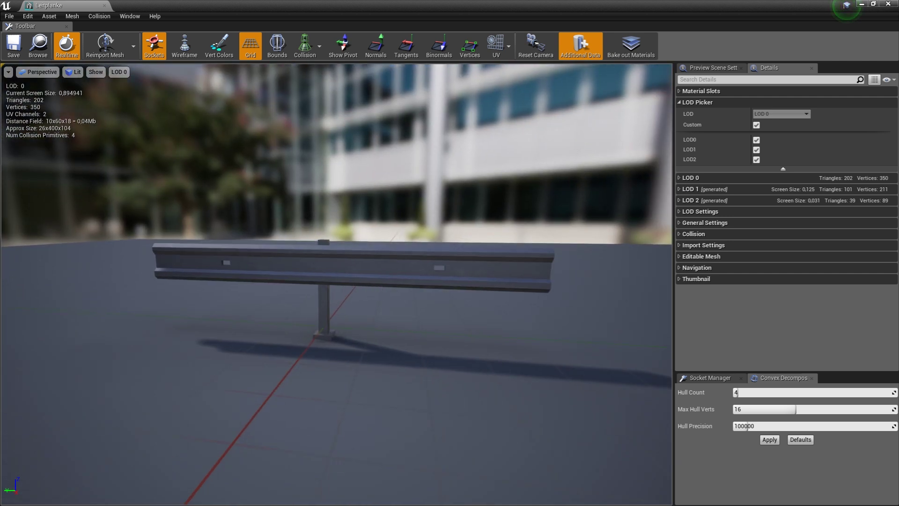
{"action": "left_click_drag", "start_coordinate": [381, 287], "coordinate": [372, 274]}
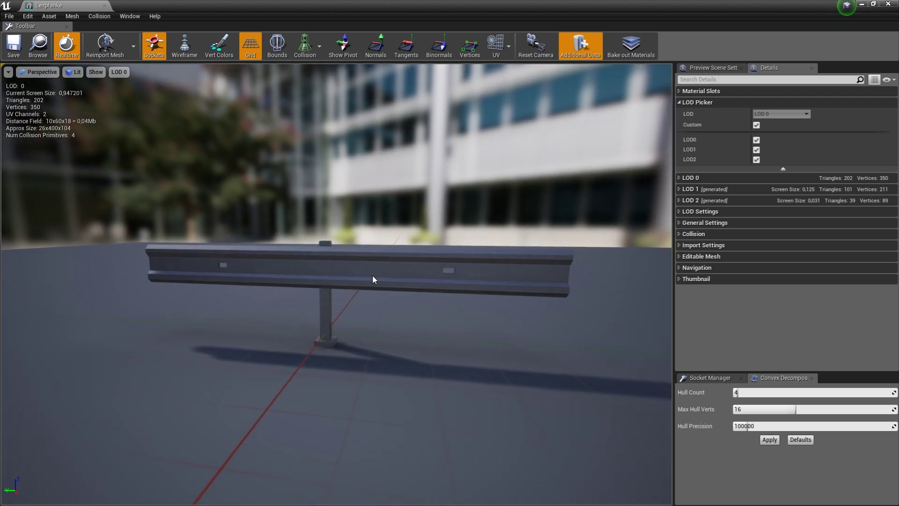
{"action": "left_click", "coordinate": [122, 73]}
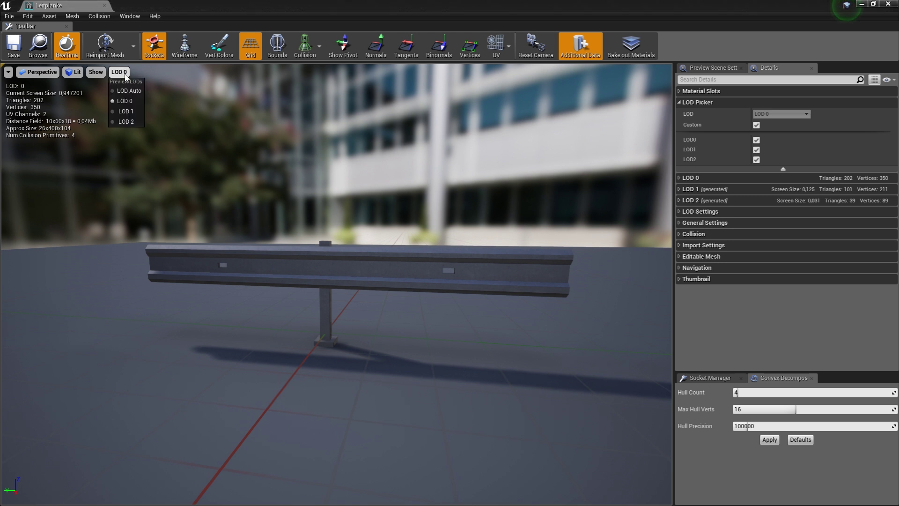
{"action": "left_click", "coordinate": [136, 113]}
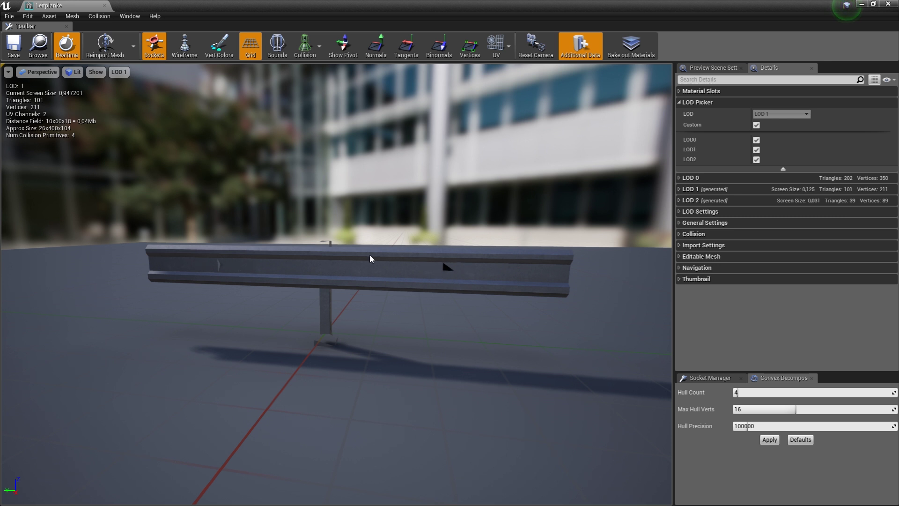
{"action": "left_click", "coordinate": [119, 72]}
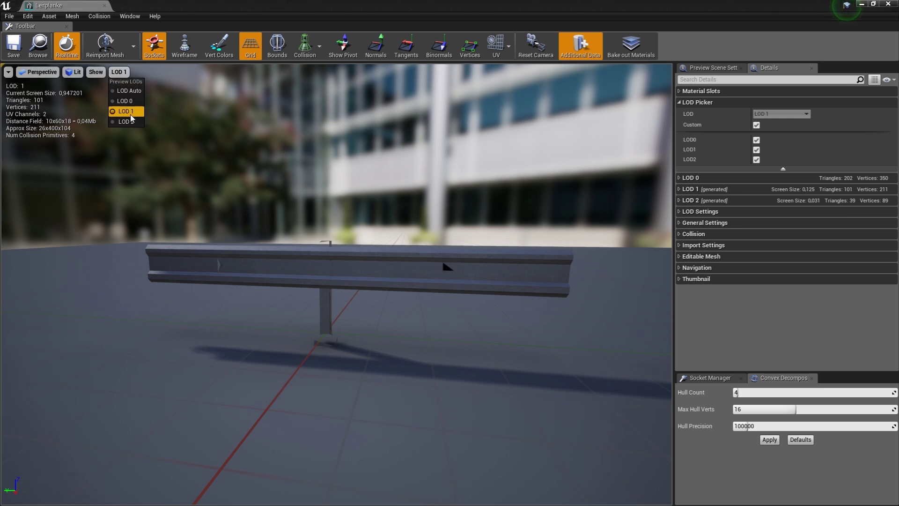
{"action": "left_click", "coordinate": [128, 121]}
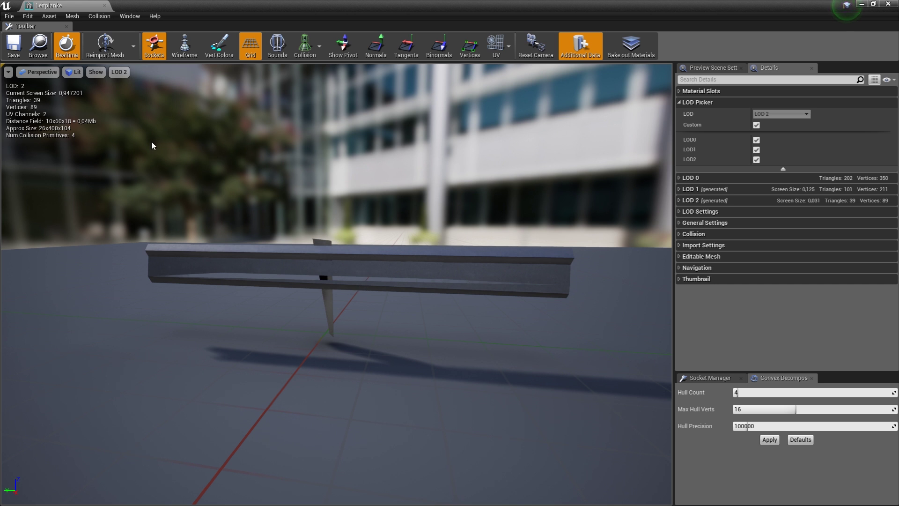
{"action": "left_click", "coordinate": [120, 73]}
- Reset the preview to LOD Auto, close the floating Content Browser, and fly toward the distant bridge
{"action": "left_click", "coordinate": [125, 91]}
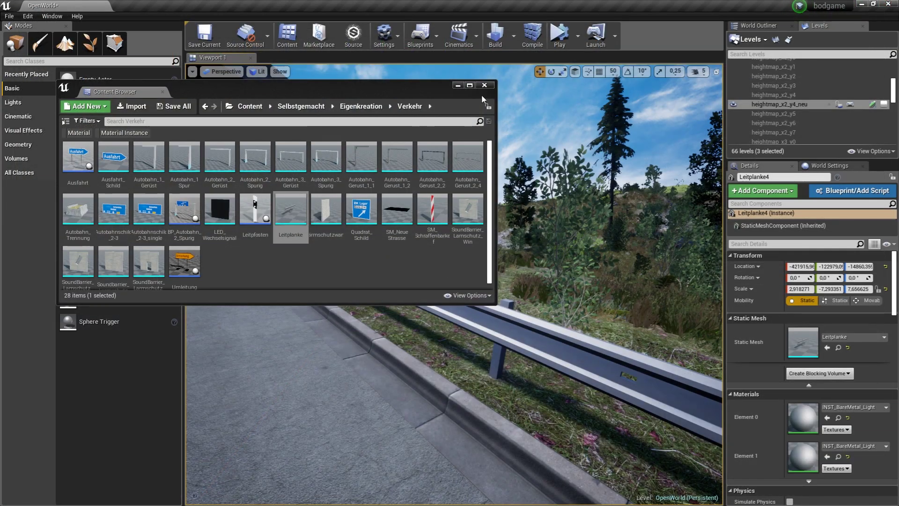
{"action": "left_click", "coordinate": [484, 85]}
{"action": "right_click_drag", "start_coordinate": [469, 188], "coordinate": [445, 196]}
{"action": "mouse_move", "coordinate": [454, 281]}
{"action": "right_mouse_down"}
{"action": "mouse_move", "coordinate": [441, 286]}
{"action": "mouse_move", "coordinate": [449, 271]}
{"action": "right_mouse_up"}
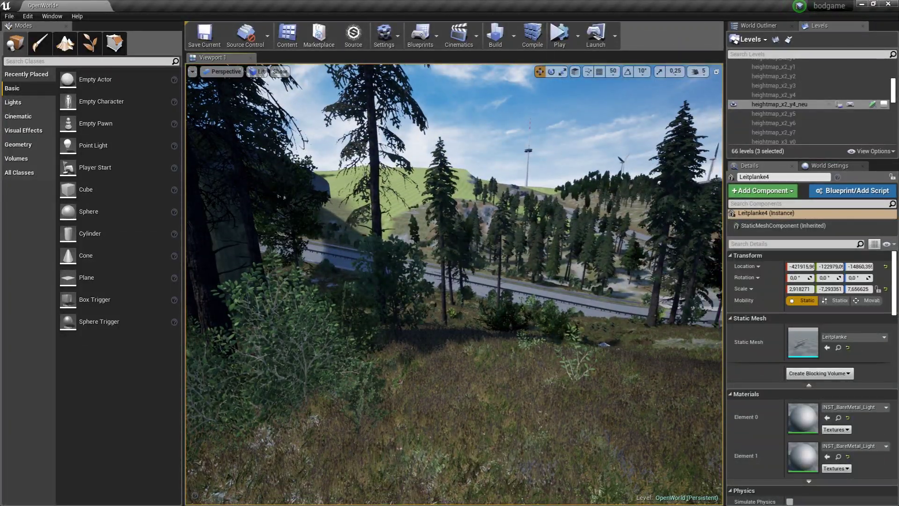
{"action": "mouse_move", "coordinate": [455, 281]}
{"action": "right_mouse_down"}
{"action": "mouse_move", "coordinate": [464, 279]}
{"action": "mouse_move", "coordinate": [440, 281]}
{"action": "mouse_move", "coordinate": [488, 291]}
{"action": "right_mouse_up"}
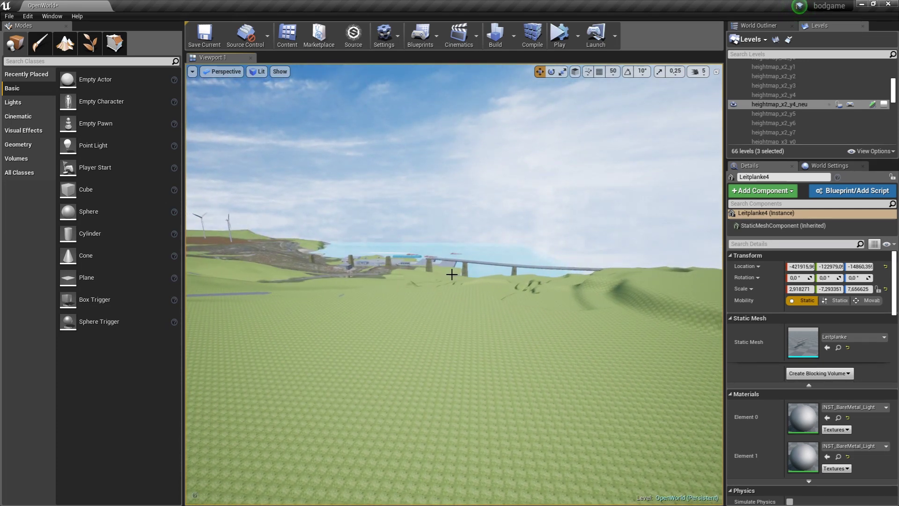
- Toggle Game View off with G so the gizmo and selection outlines reappear
{"action": "key", "text": "g"}
{"action": "key", "text": "g"}
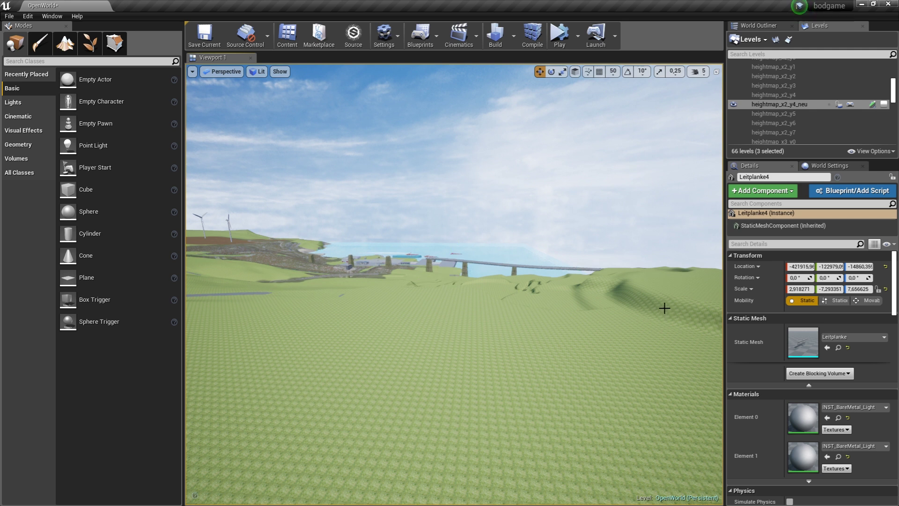